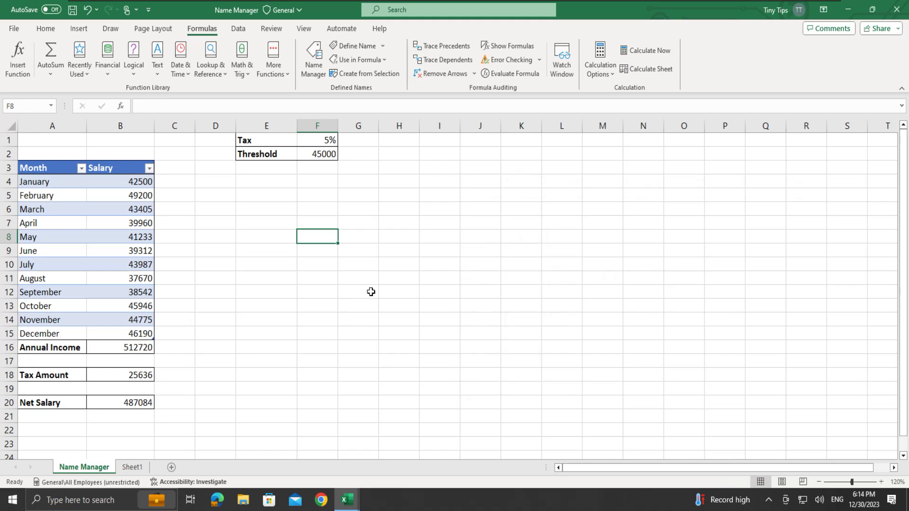
Browse the Paste Name list past Net_Salary, Salary and salary_above_threshold, then close it without pasting.
key(F3)
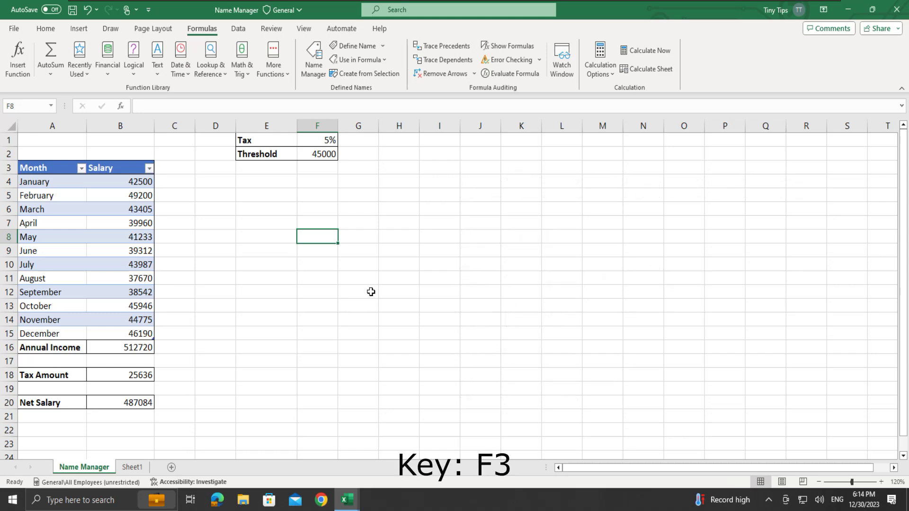
key(F3)
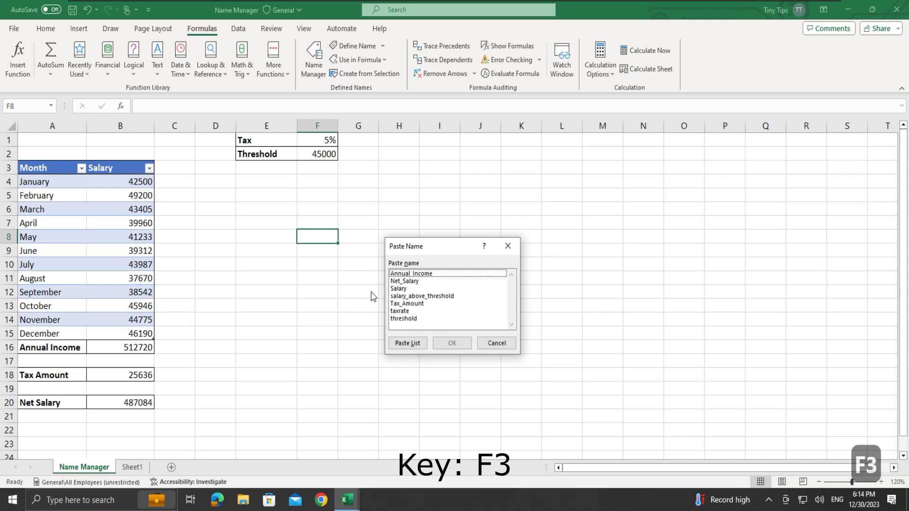
click(417, 275)
click(418, 282)
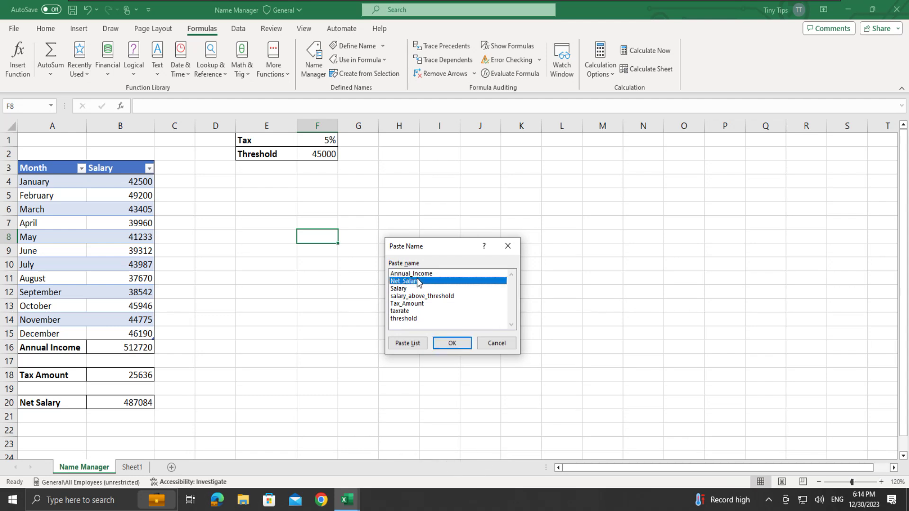
click(418, 288)
click(421, 296)
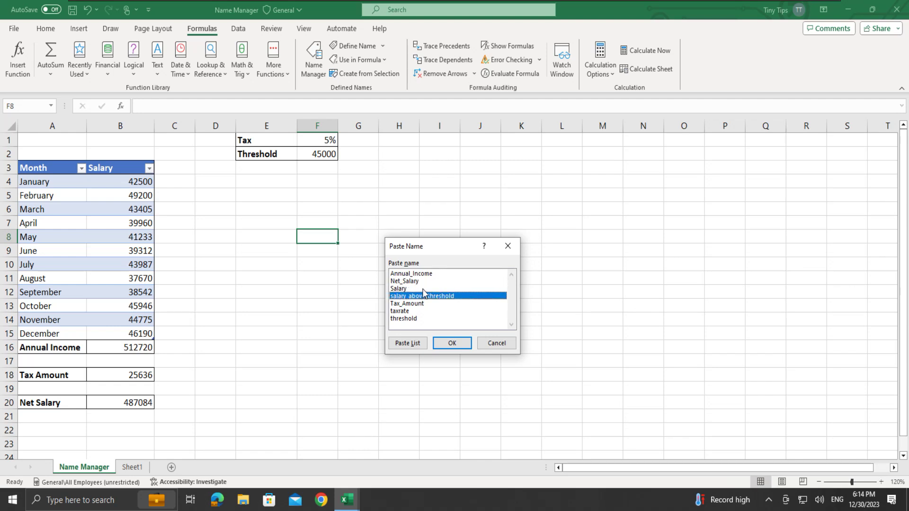
click(492, 344)
Try listing defined names with F3 in the blank Book1, then return to the salary workbook.
key(alt+Tab)
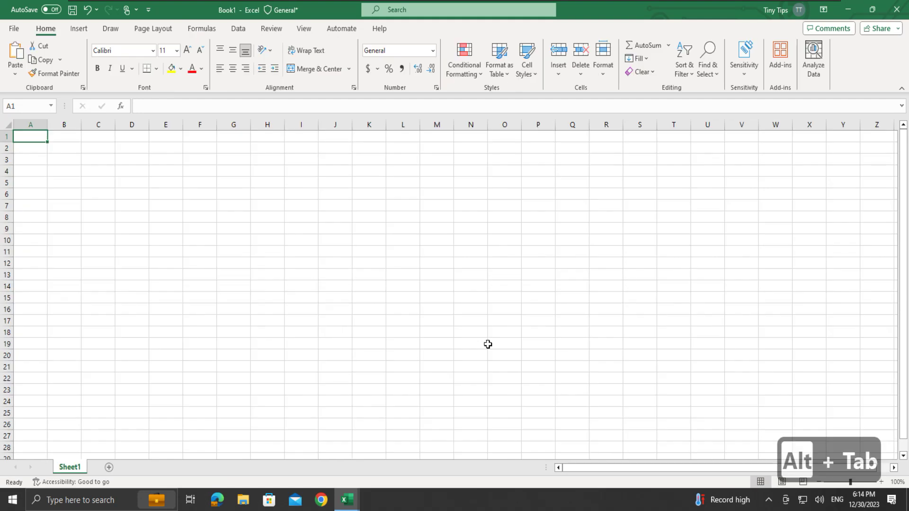
key(F3)
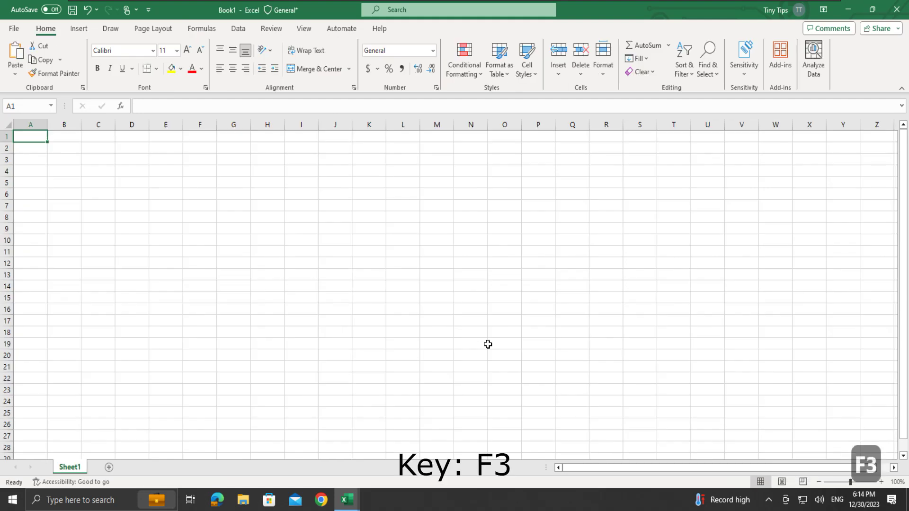
key(F3)
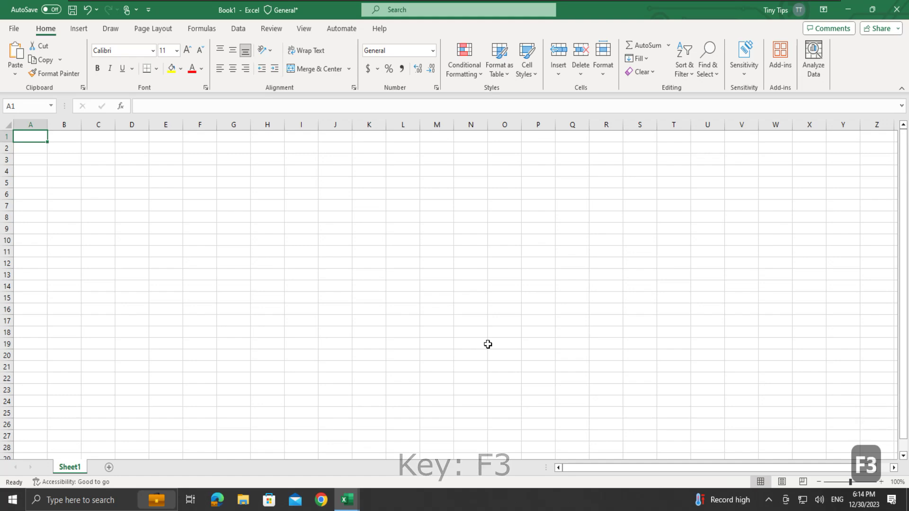
key(alt+Tab)
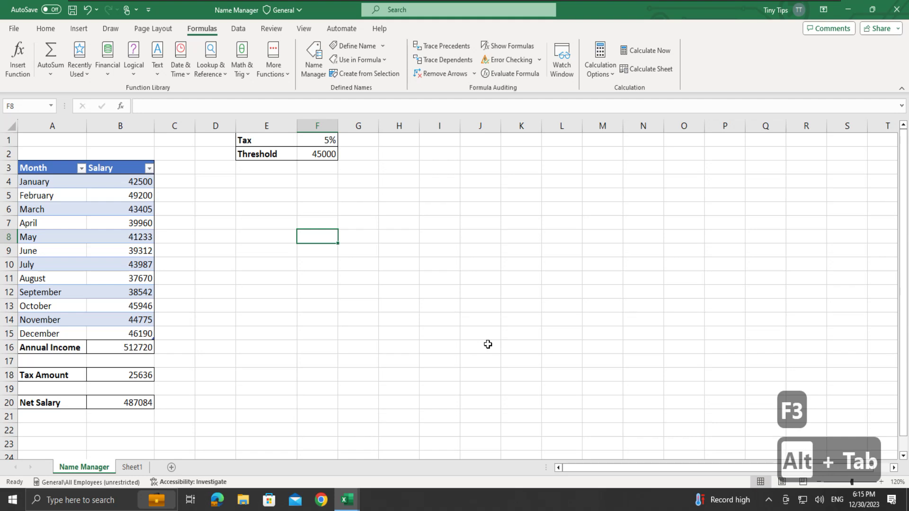
View all defined names in the Name Manager with Ctrl+F3, then close it.
key(ctrl+F3)
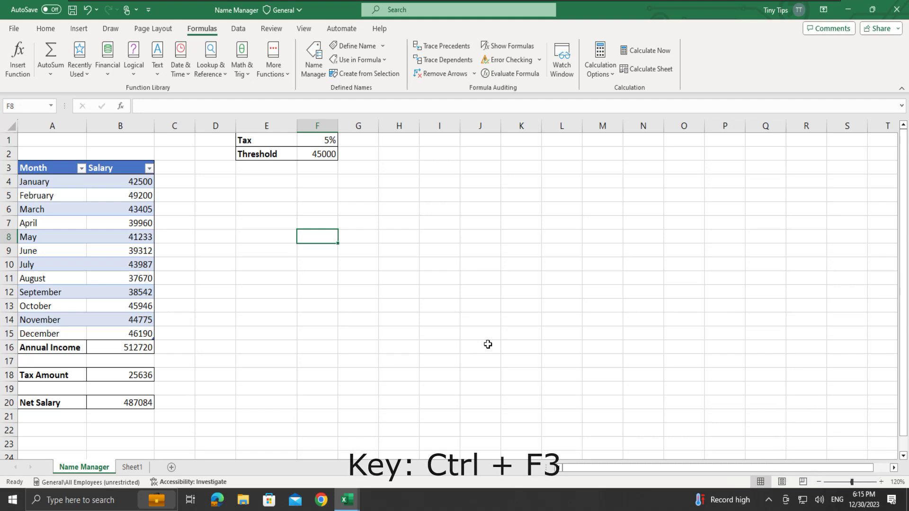
key(ctrl+F3)
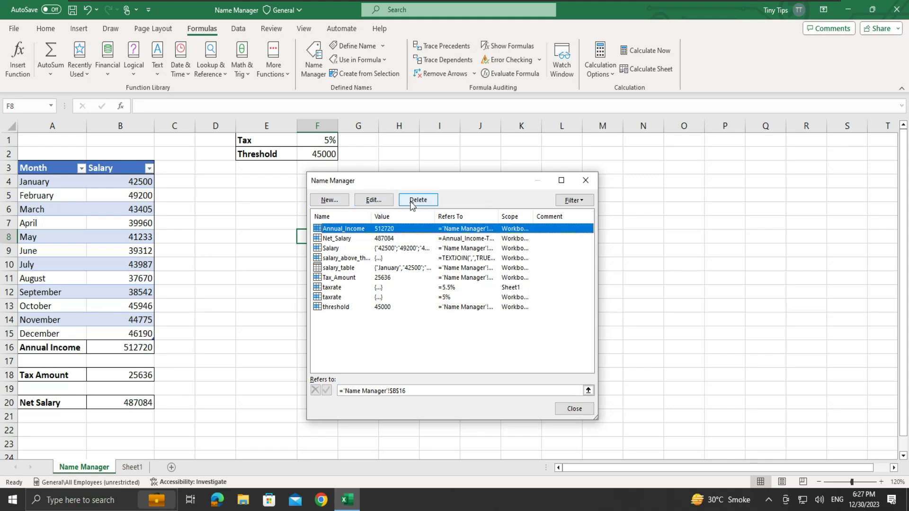
click(568, 411)
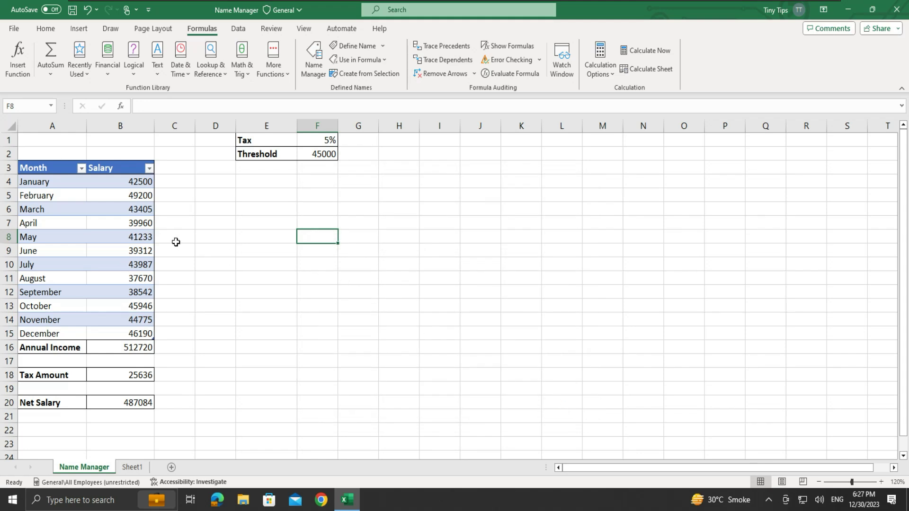
Name A3:A15 'Month' from its top row, confirm it in the names list, then select J16.
drag(52, 169, 51, 333)
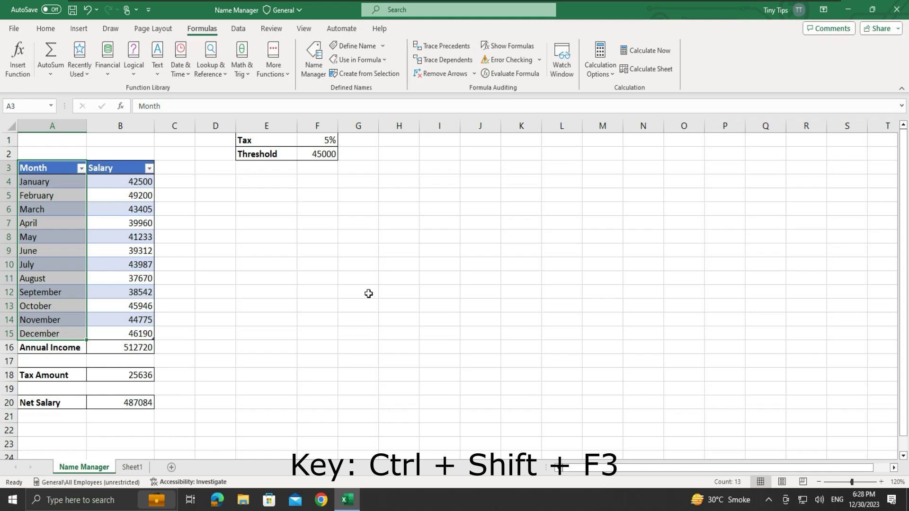
key(ctrl+shift+F3)
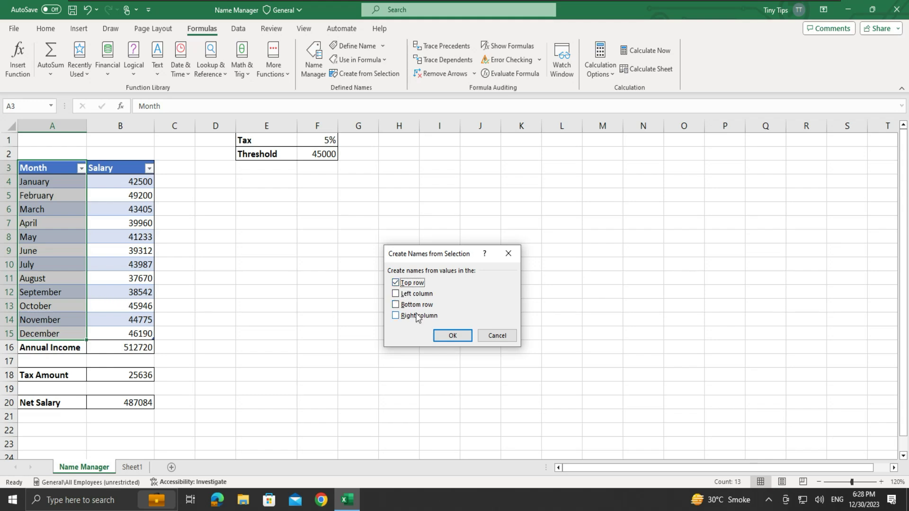
click(453, 335)
key(F3)
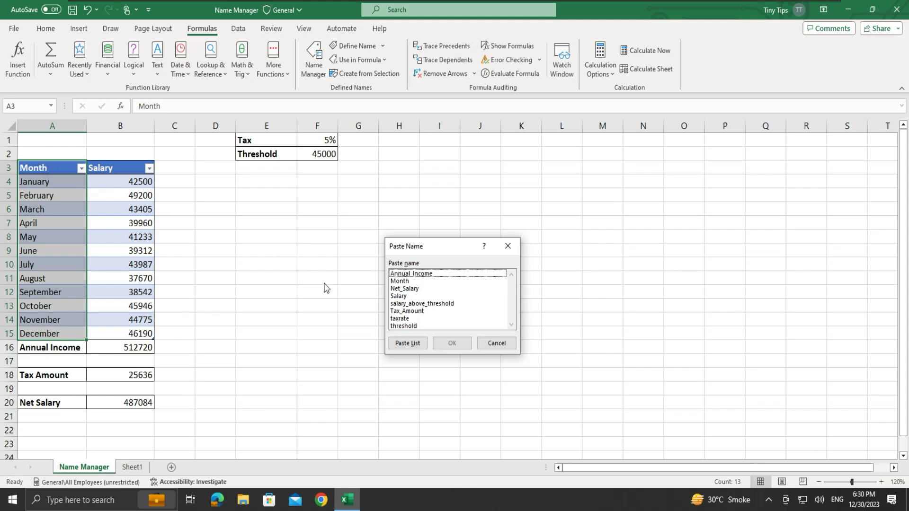
click(486, 344)
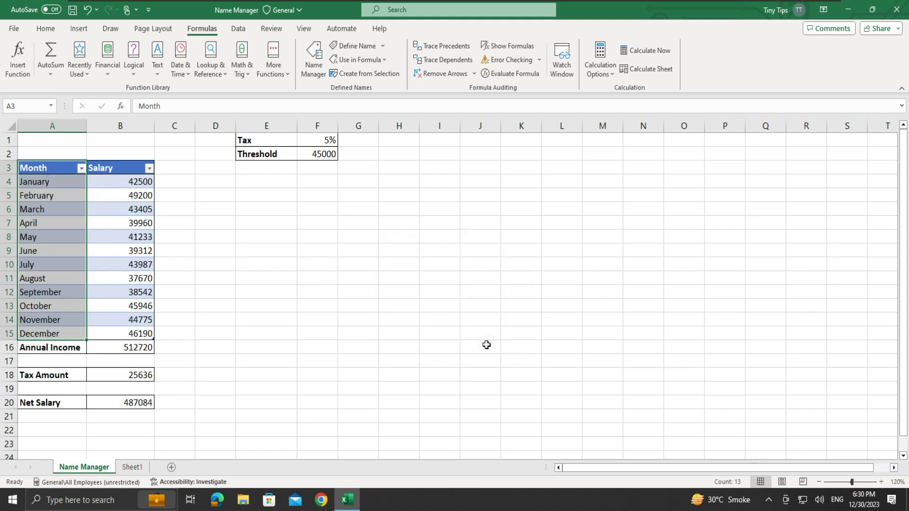
click(487, 345)
key(ctrl+alt+F3)
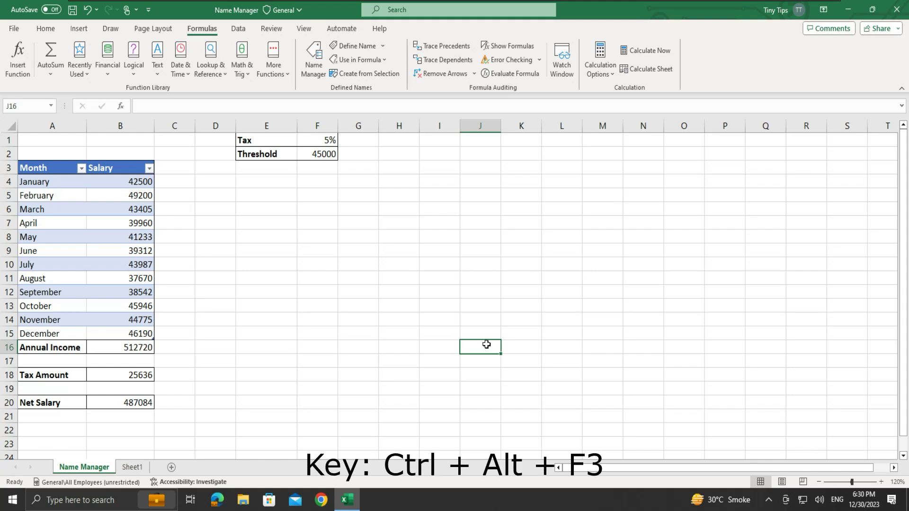
key(ctrl+alt+F3)
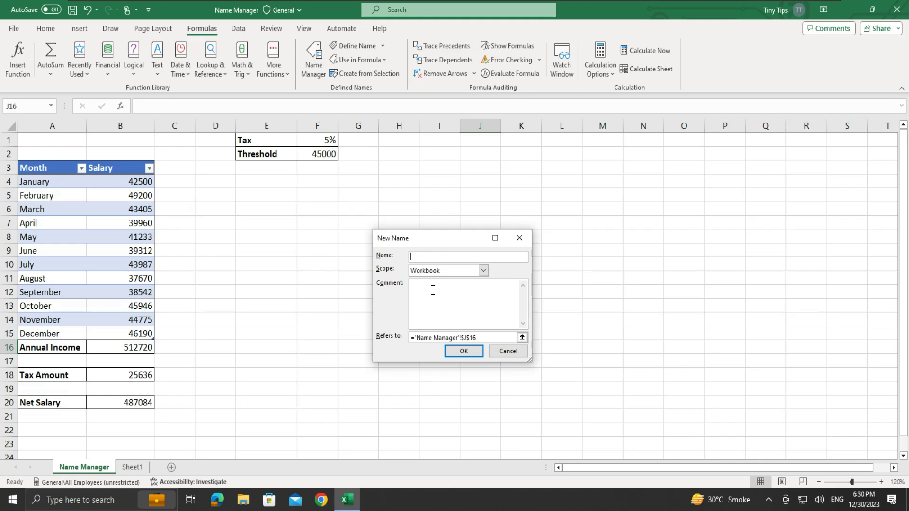
click(498, 351)
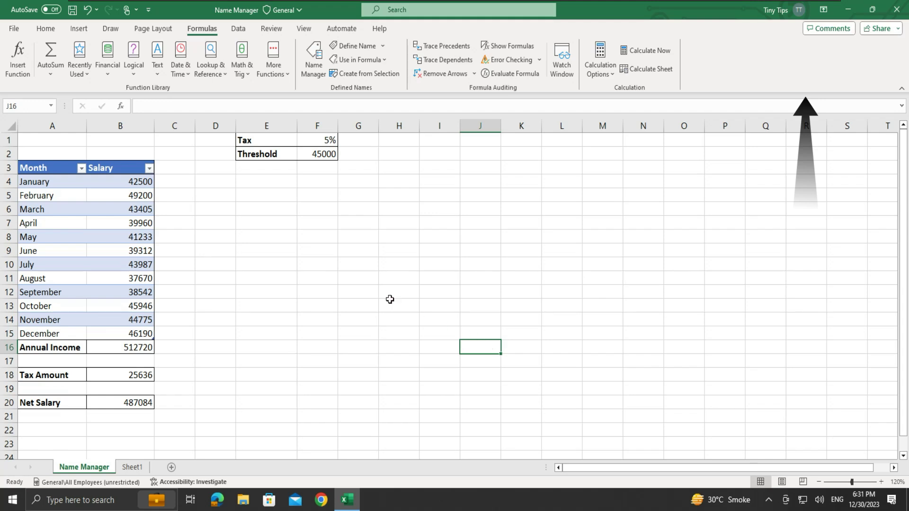
Start Insert Function for cell F8, keeping Most Recently Used as the category.
click(321, 240)
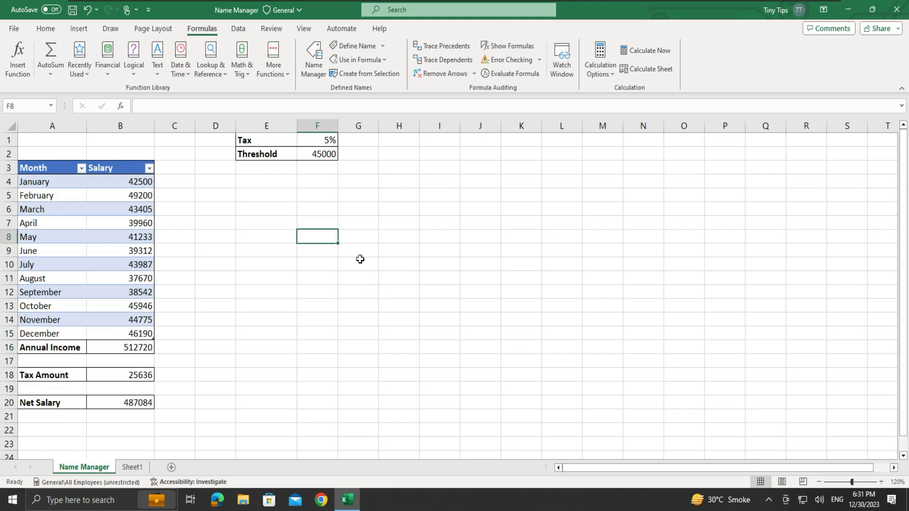
key(shift+F3)
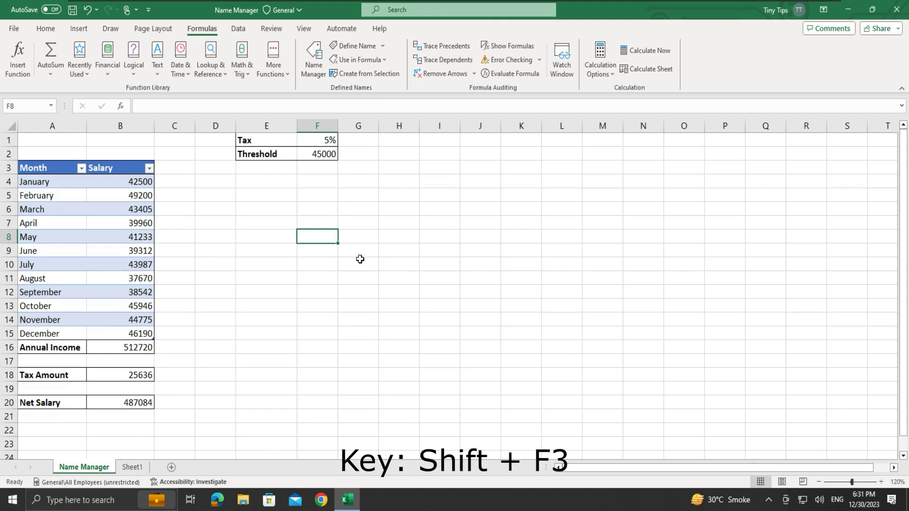
key(shift+F3)
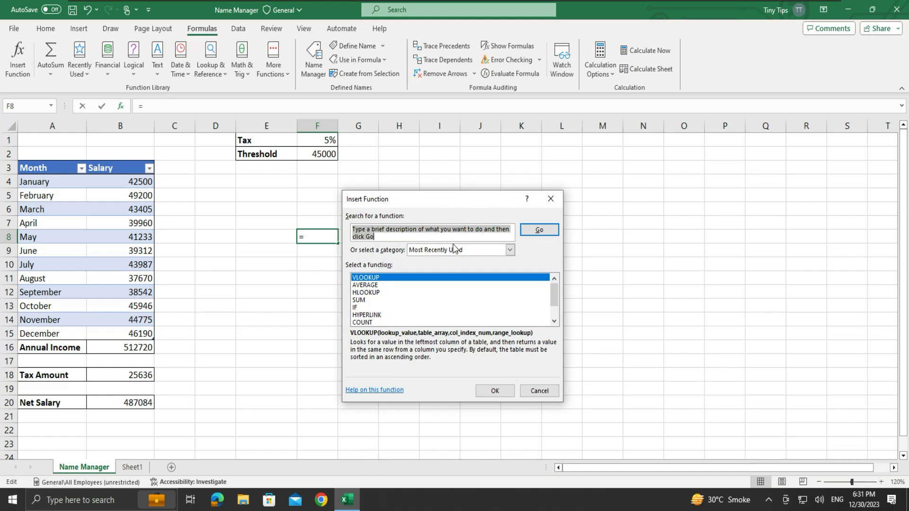
click(510, 250)
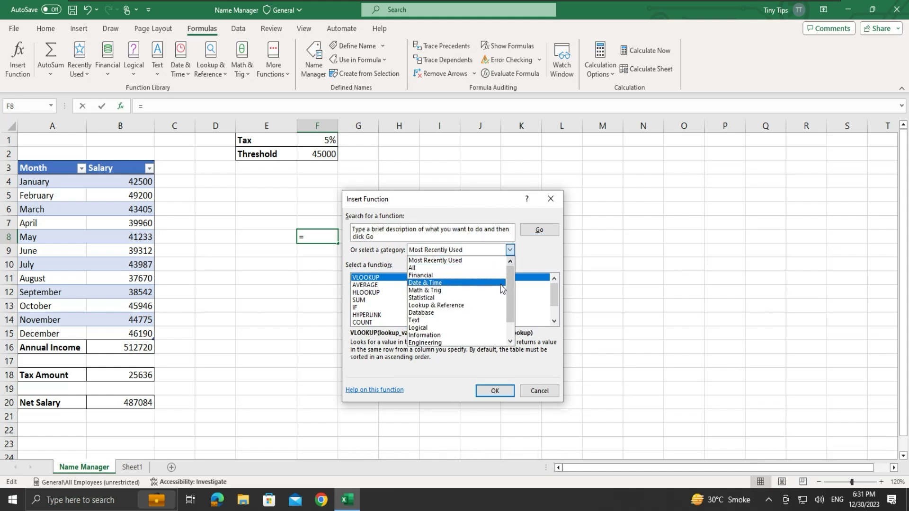
click(510, 250)
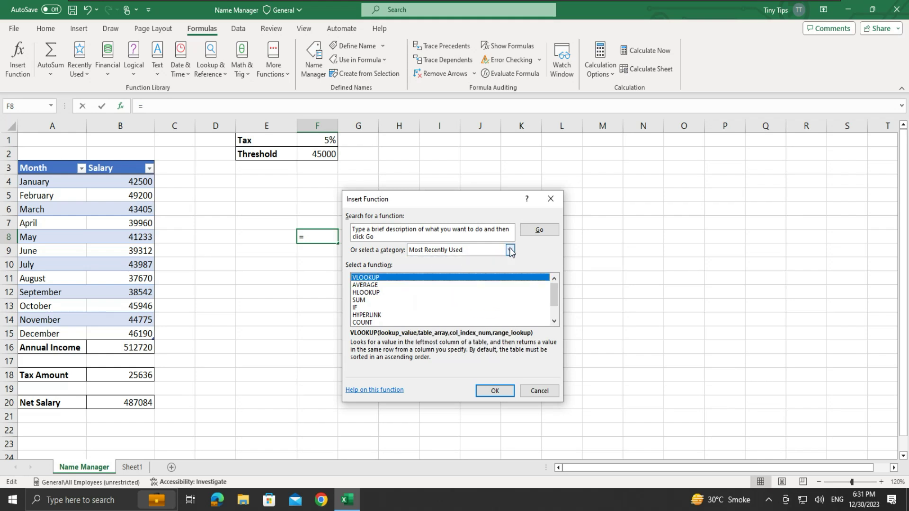
Search for 'lookup', choose VLOOKUP to see its argument inputs, then cancel the insertion.
click(486, 236)
key(ctrl+a)
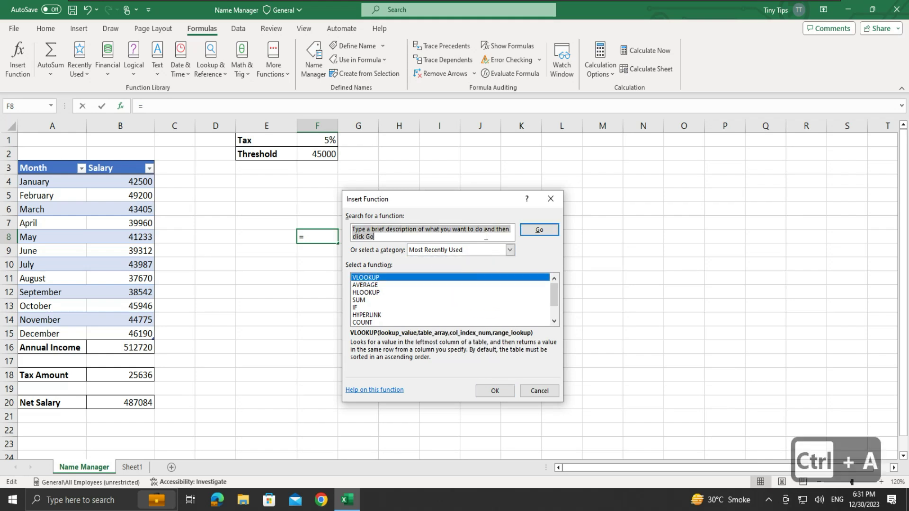
key(BackSpace)
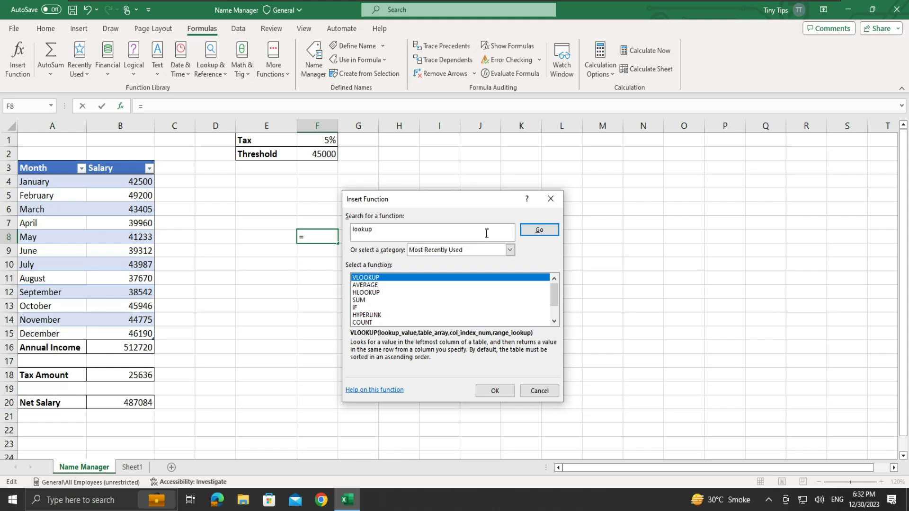
key(Return)
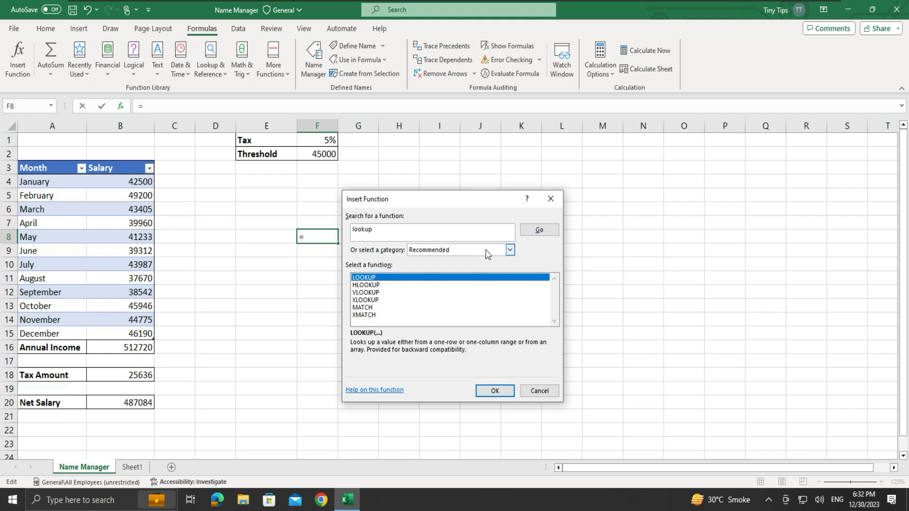
click(374, 293)
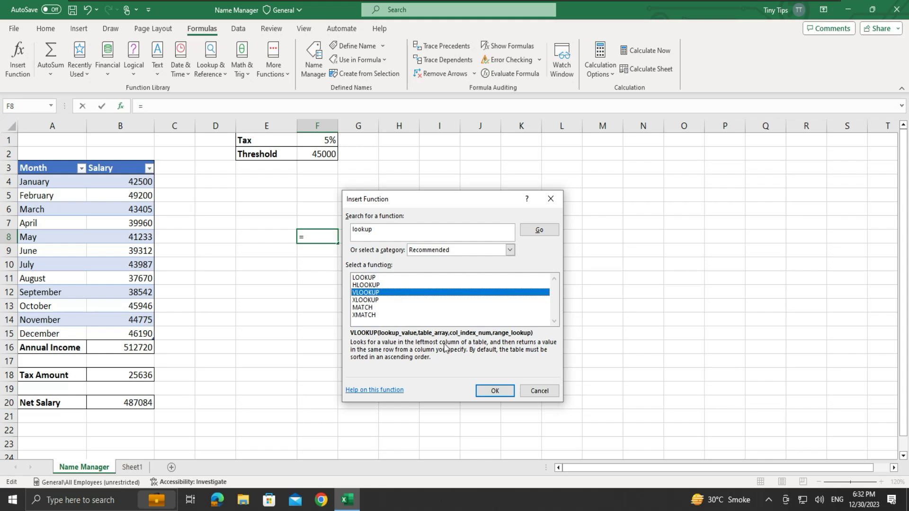
click(495, 391)
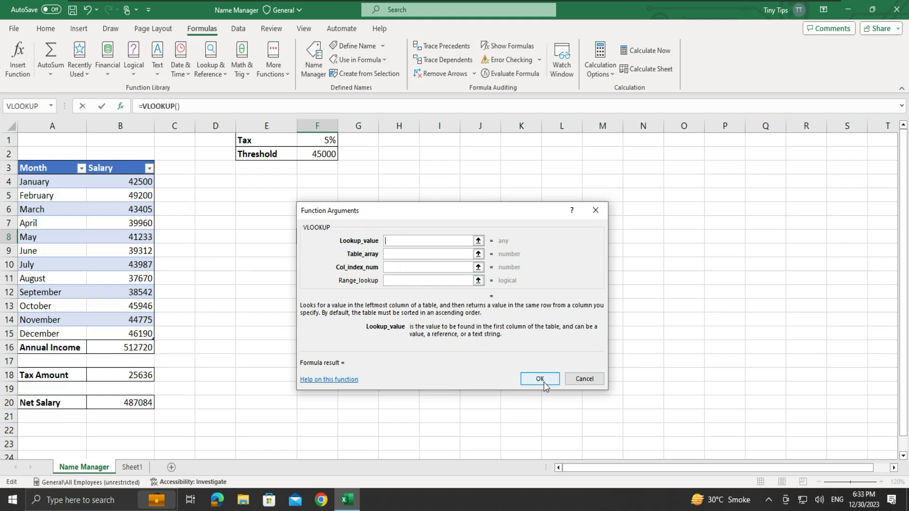
click(584, 380)
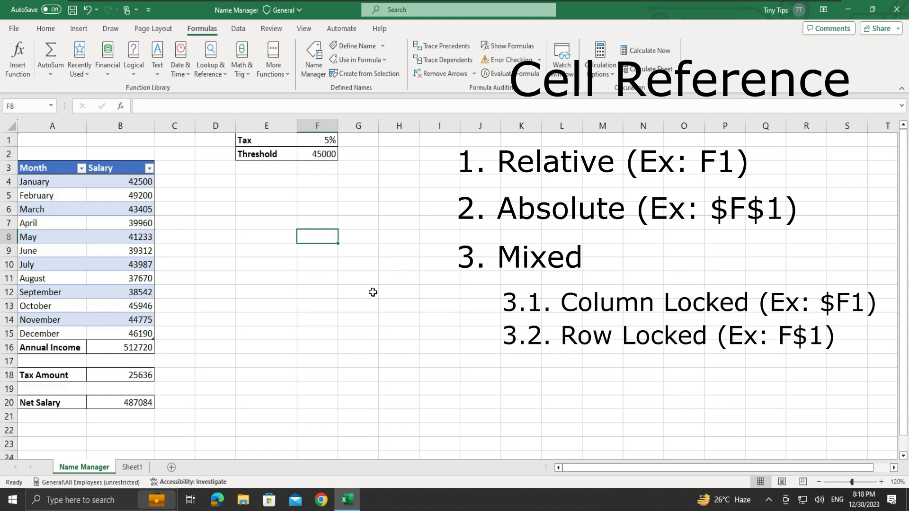
Enter the formula =B20*F1 in F8 by referencing cells B20 and F1.
text(=)
click(144, 403)
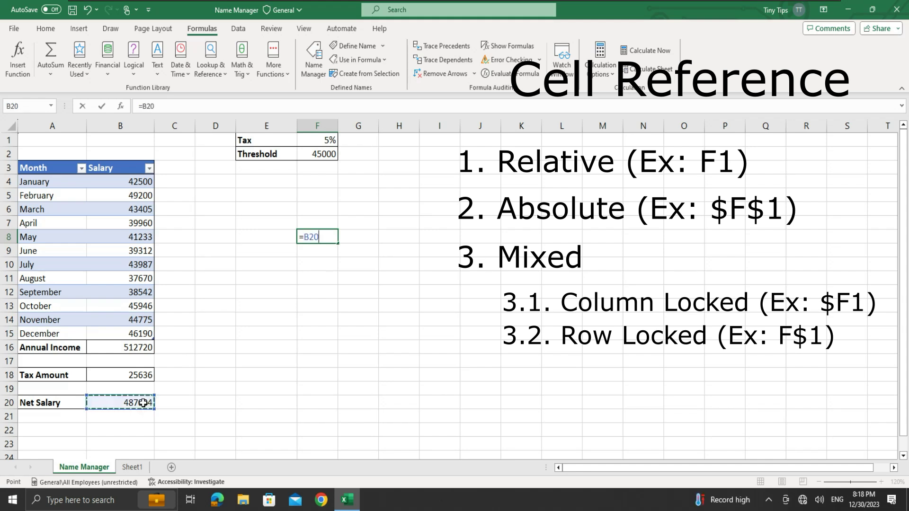
text(*)
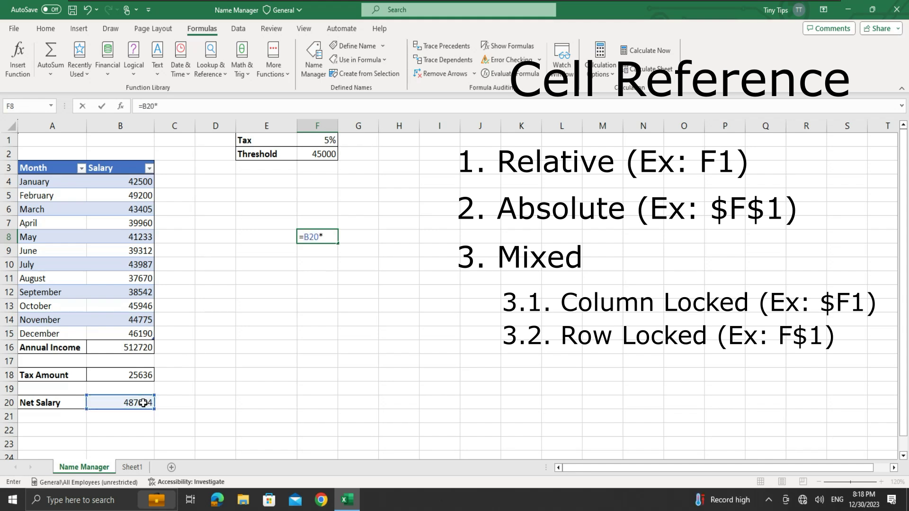
click(322, 141)
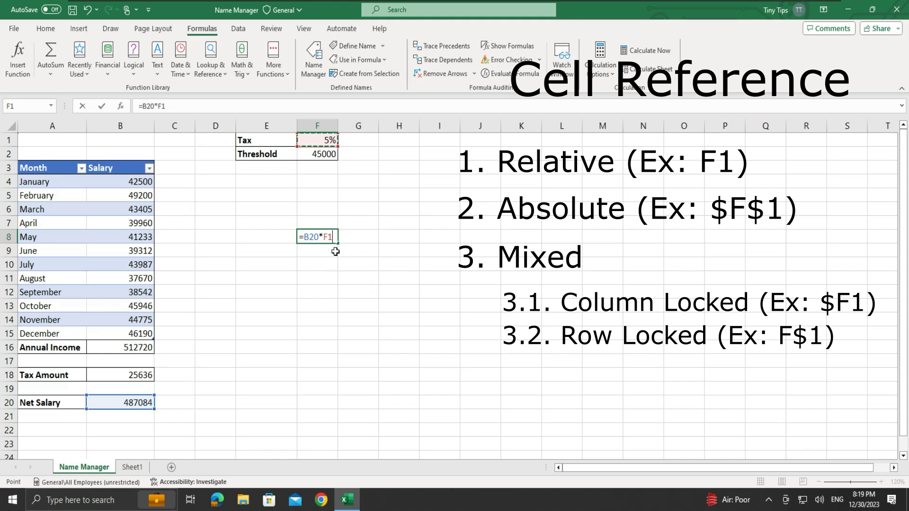
Cycle the F1 reference through $F$1, F$1, $F1 and F1 with F4, then commit.
key(F4)
click(329, 238)
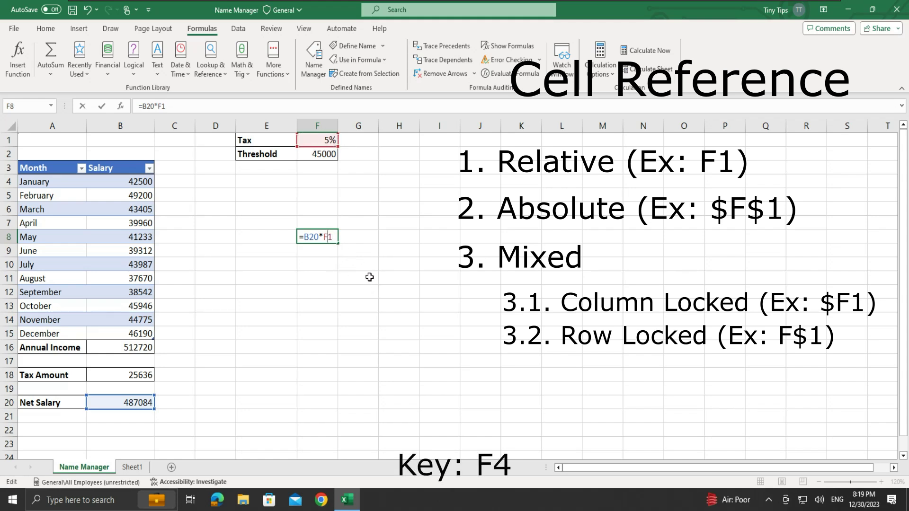
key(F4)
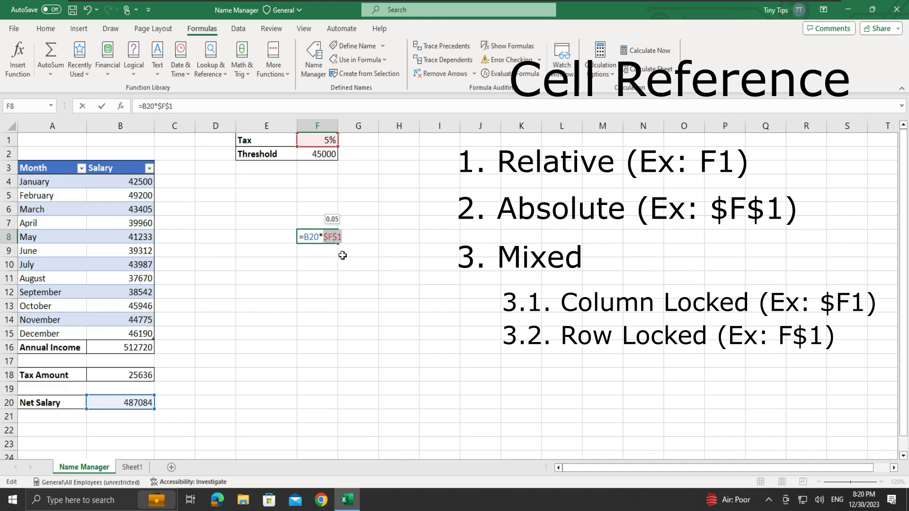
key(F4)
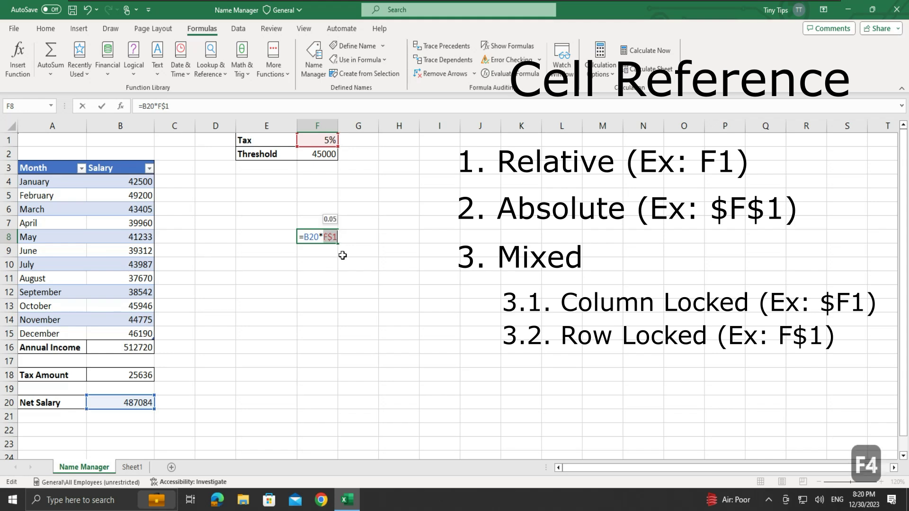
key(F4)
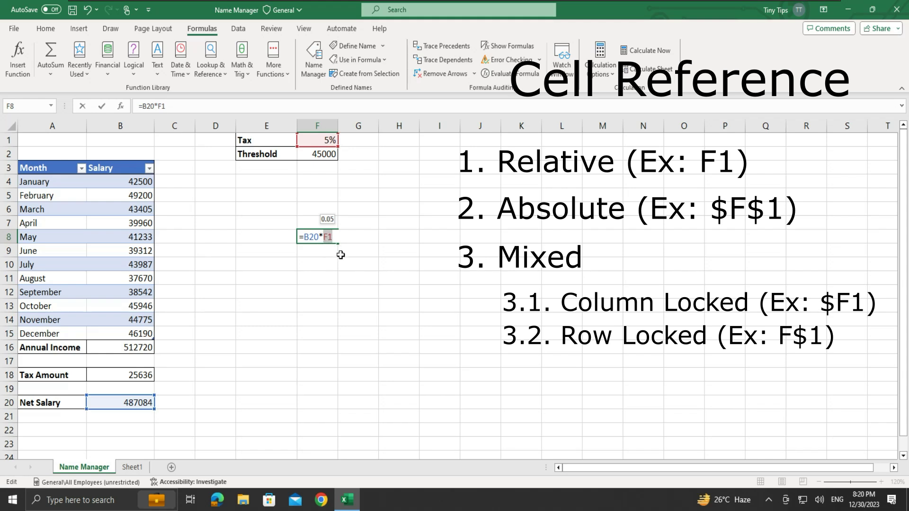
key(F4)
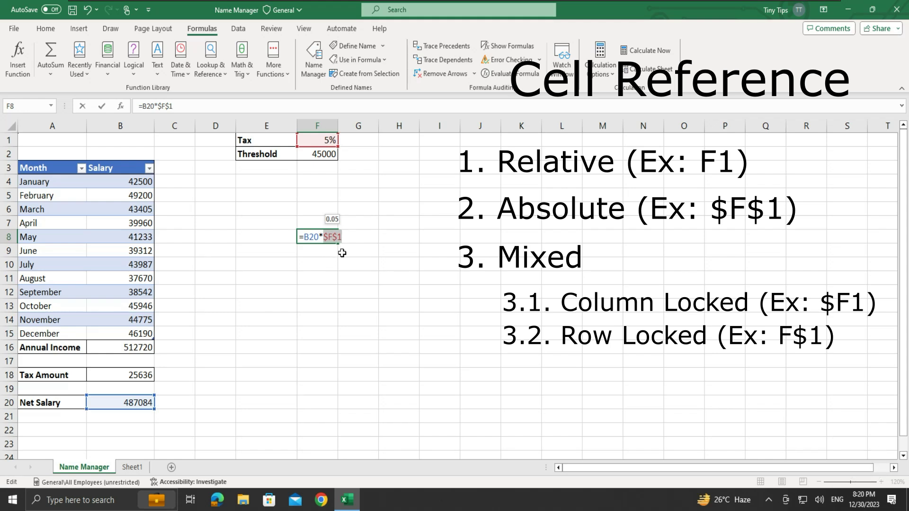
key(F4)
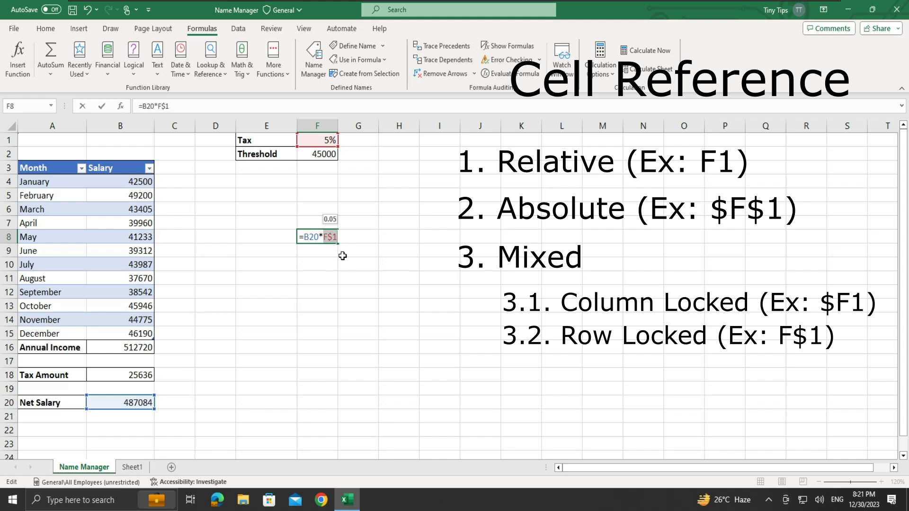
key(F4)
key(F4)
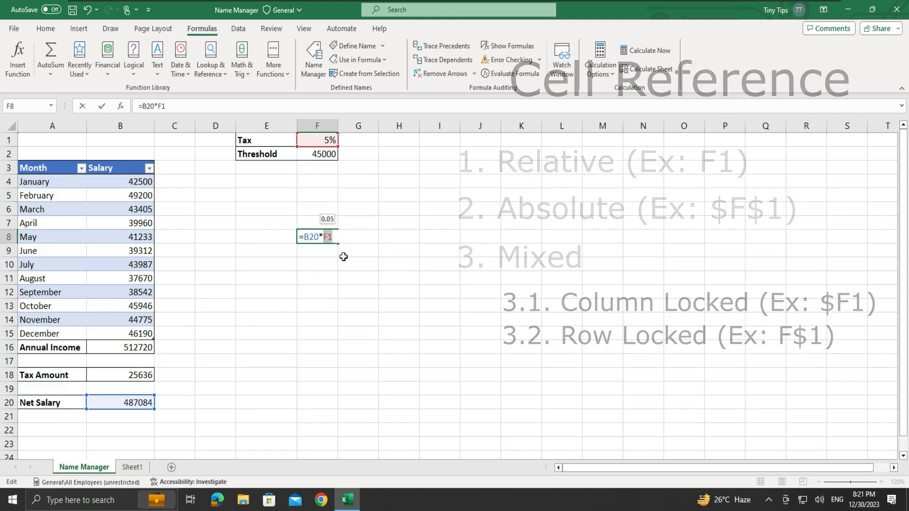
key(Return)
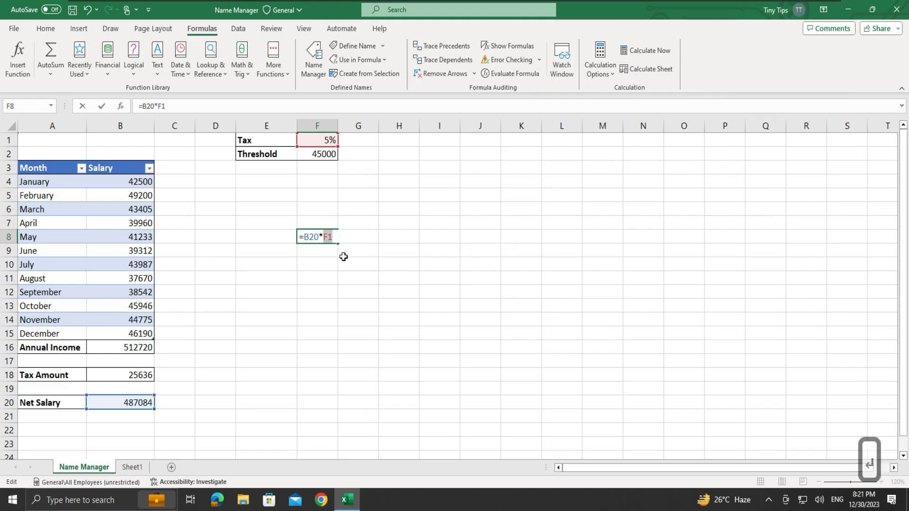
Reselect F8 to check its 24354.2 result, then close the workbook with Ctrl+F4.
key(Up)
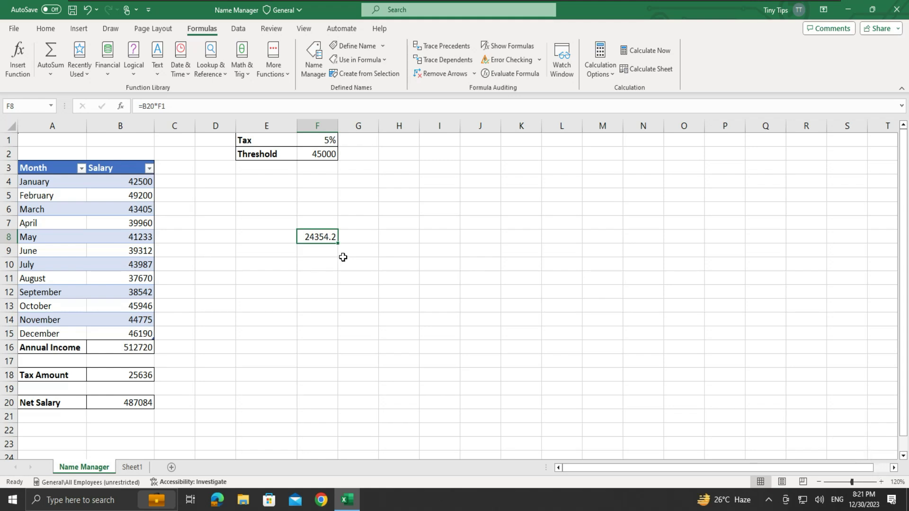
key(ctrl+F4)
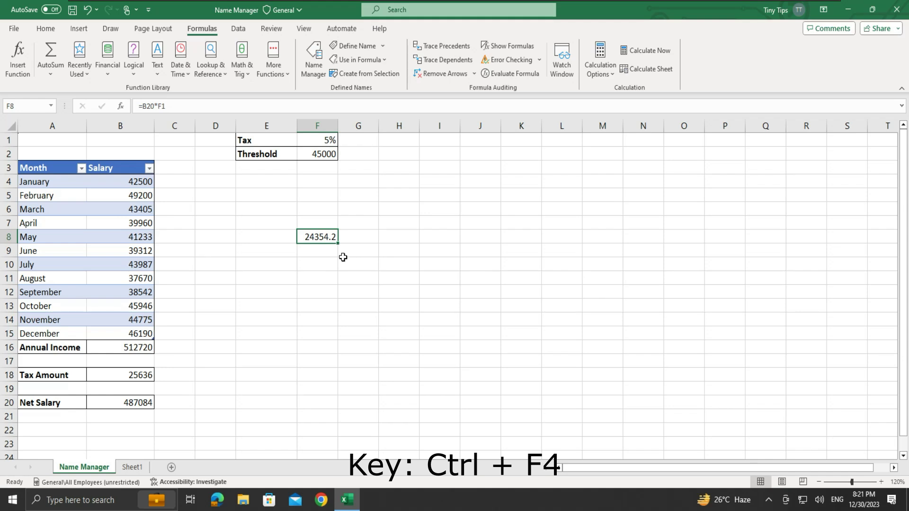
key(ctrl+F4)
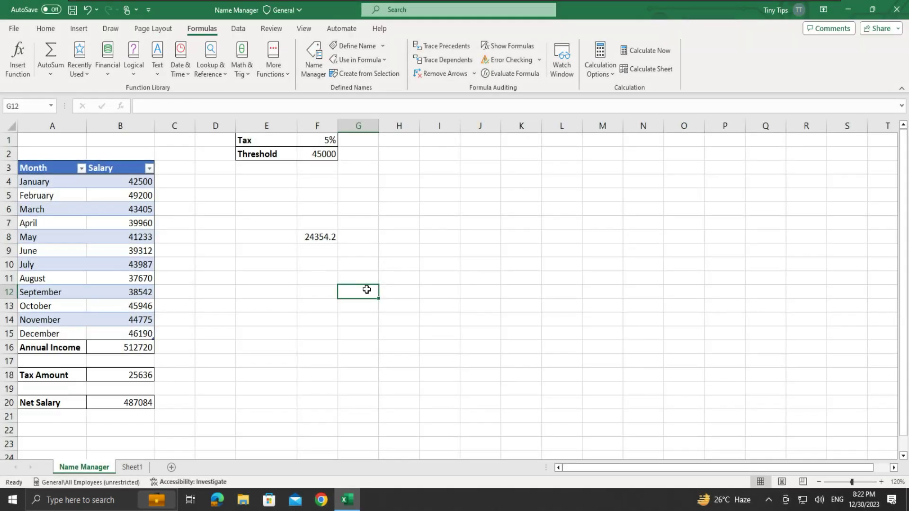
Enter 123 in G12, cancel the close-and-save prompt, and undo the entry.
text(123)
key(ctrl+F4)
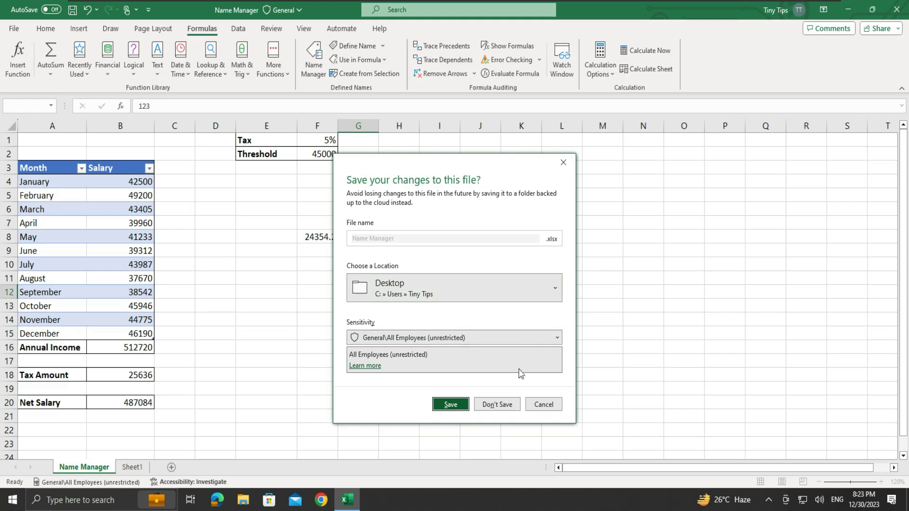
click(543, 405)
key(ctrl+z)
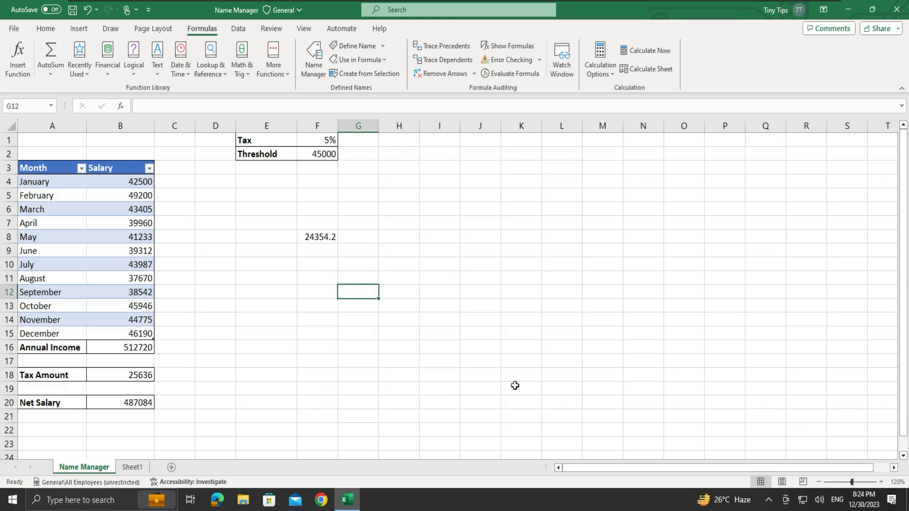
Select F8 to show its formula, then quit Excel with Alt+F4.
key(alt+F4)
click(314, 241)
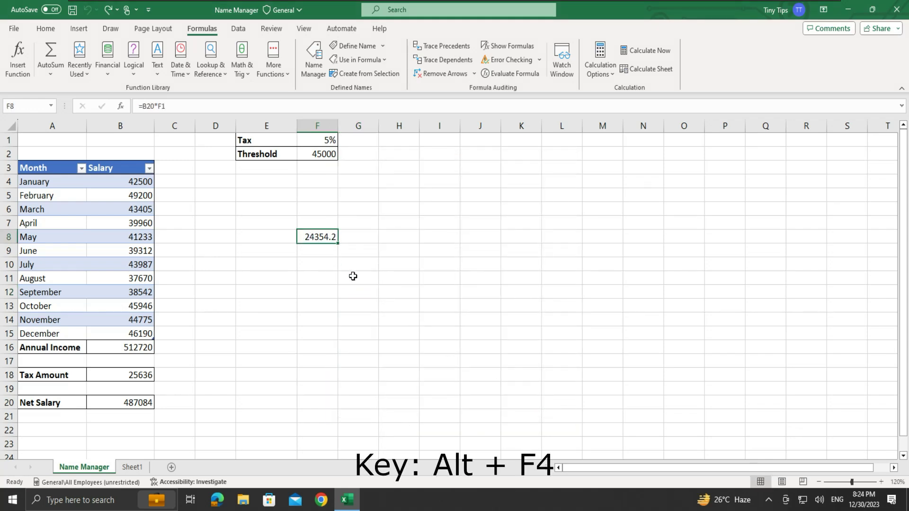
key(alt+F4)
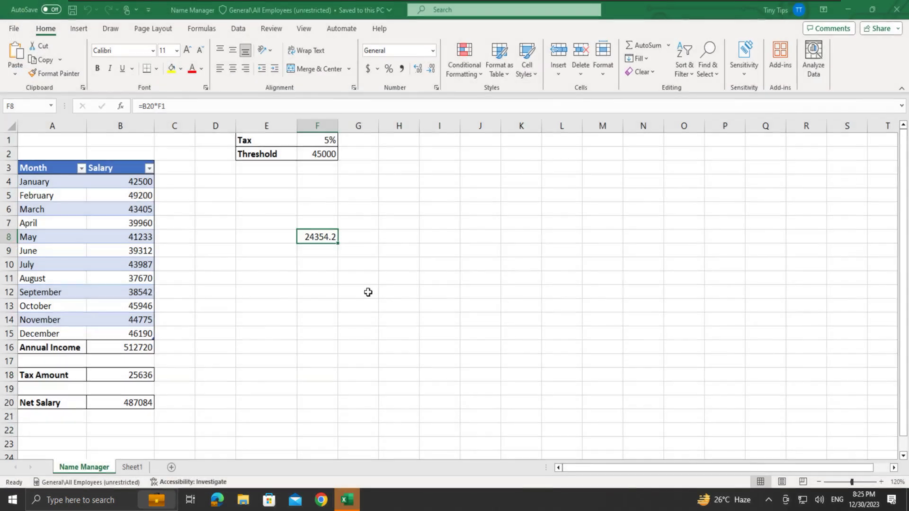
Enter 123 in G12, then quit Excel with Alt+F4 to trigger the save prompt.
click(368, 292)
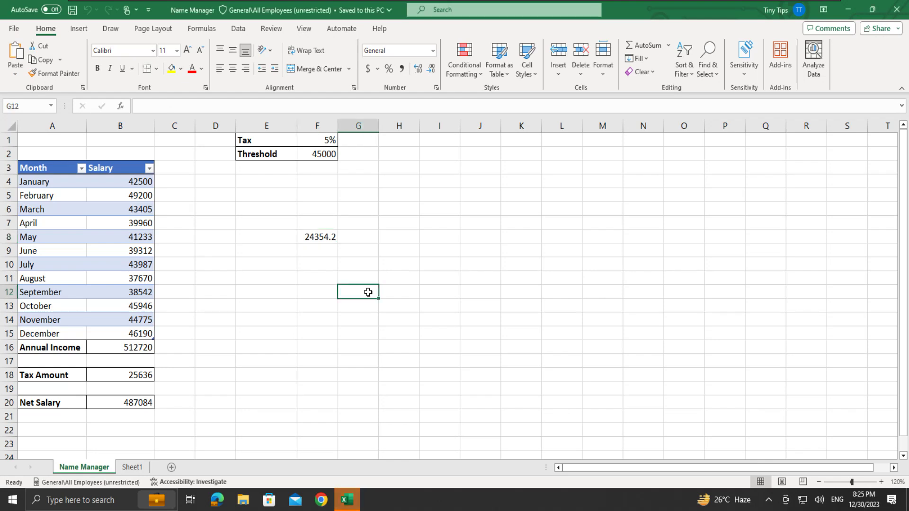
text(123)
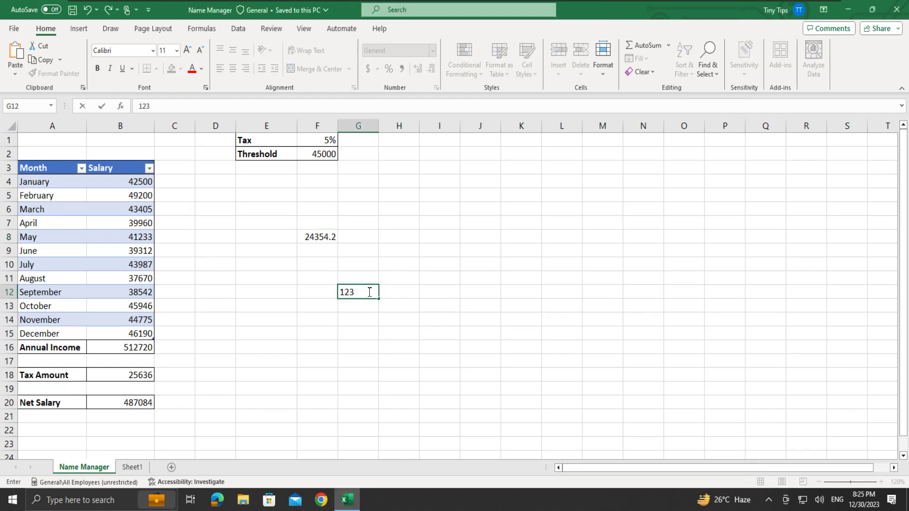
key(alt+F4)
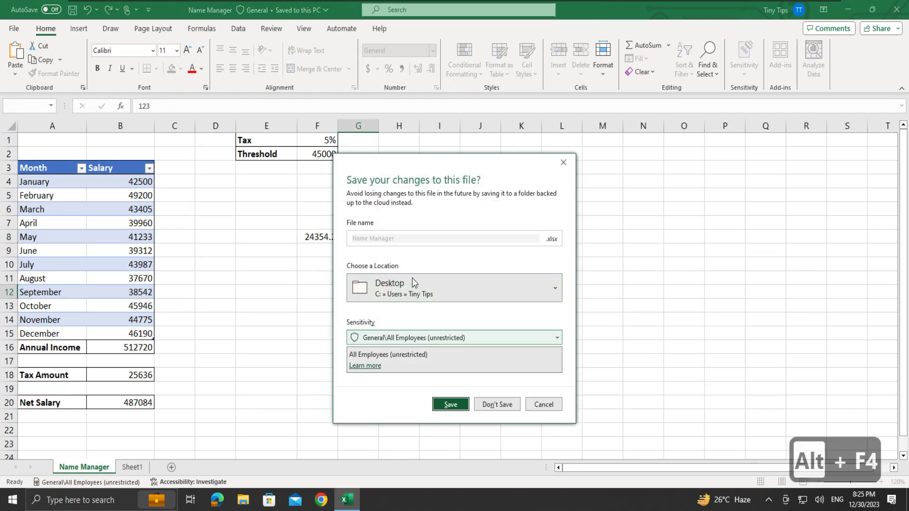